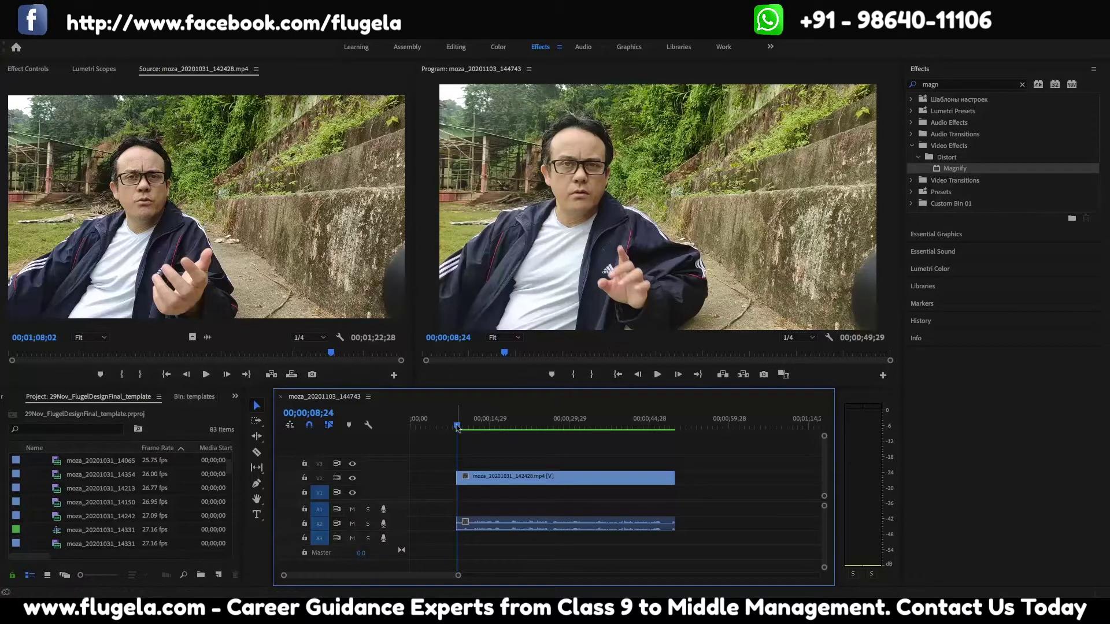
Step: Create a new Open Captions item named Captions at 1920×1080 and 23.976 fps
mouse_move(457, 428)
mouse_down()
mouse_move(671, 433)
mouse_move(457, 428)
mouse_up()
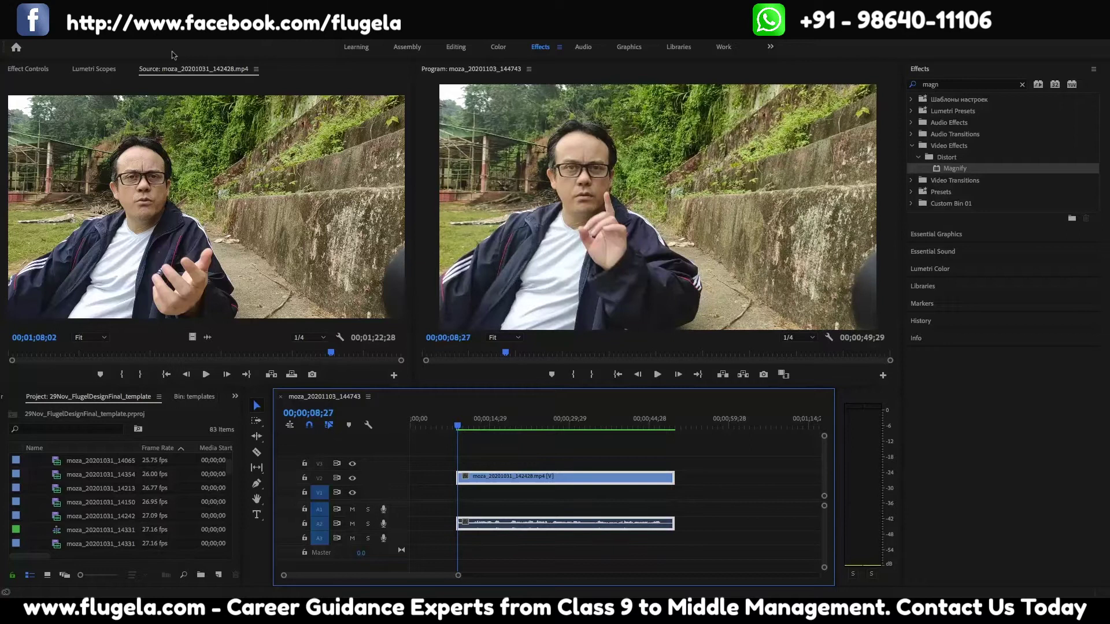
click(107, 32)
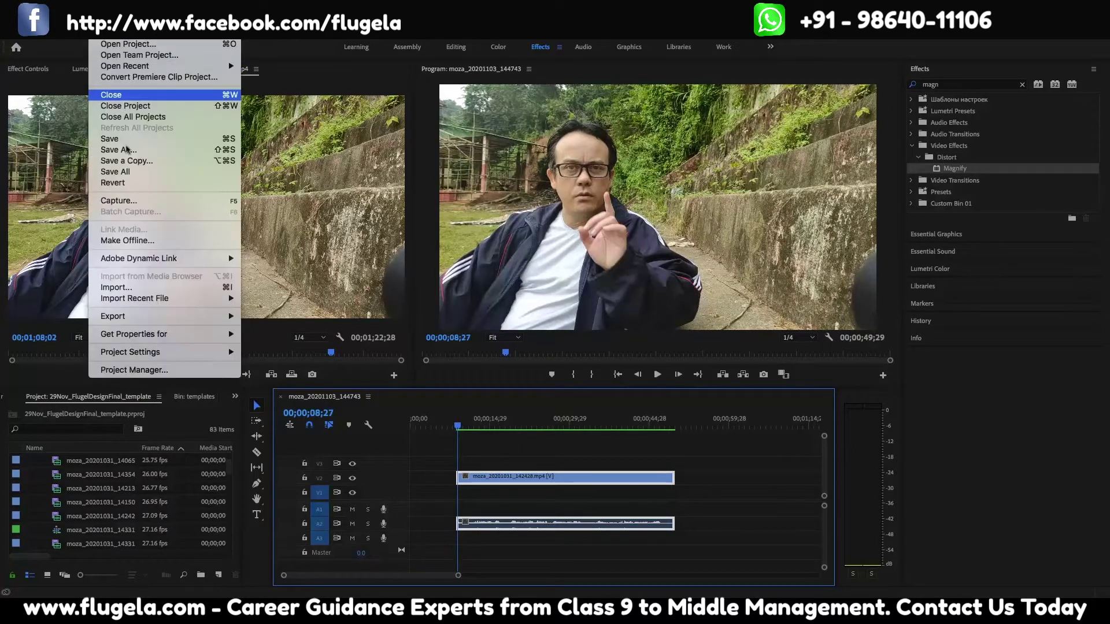
mouse_move(108, 37)
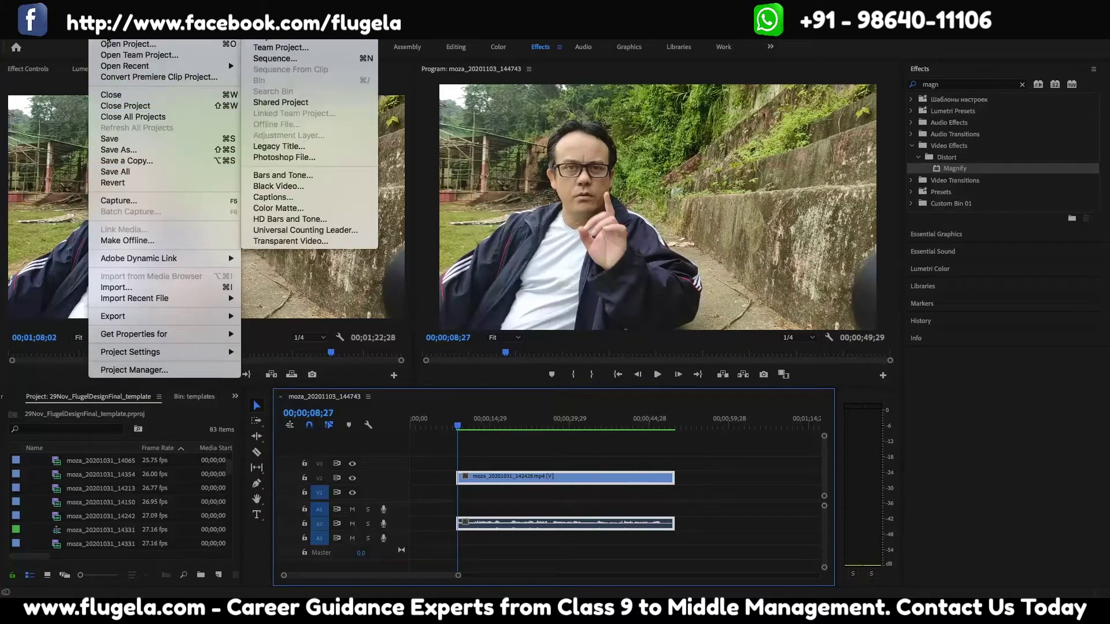
click(283, 197)
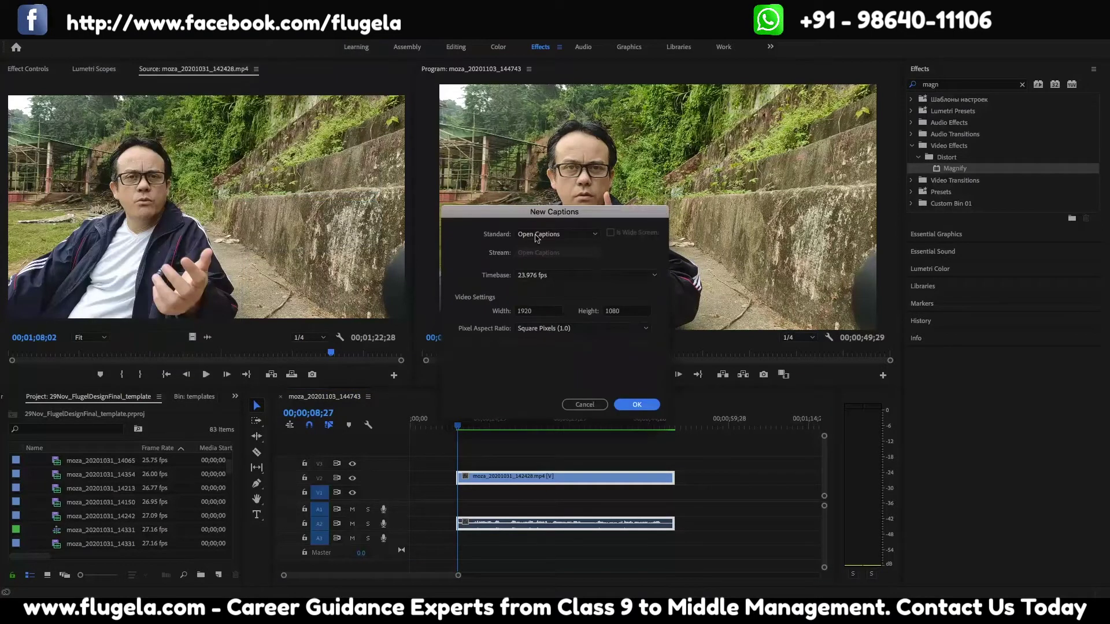
click(542, 234)
click(557, 310)
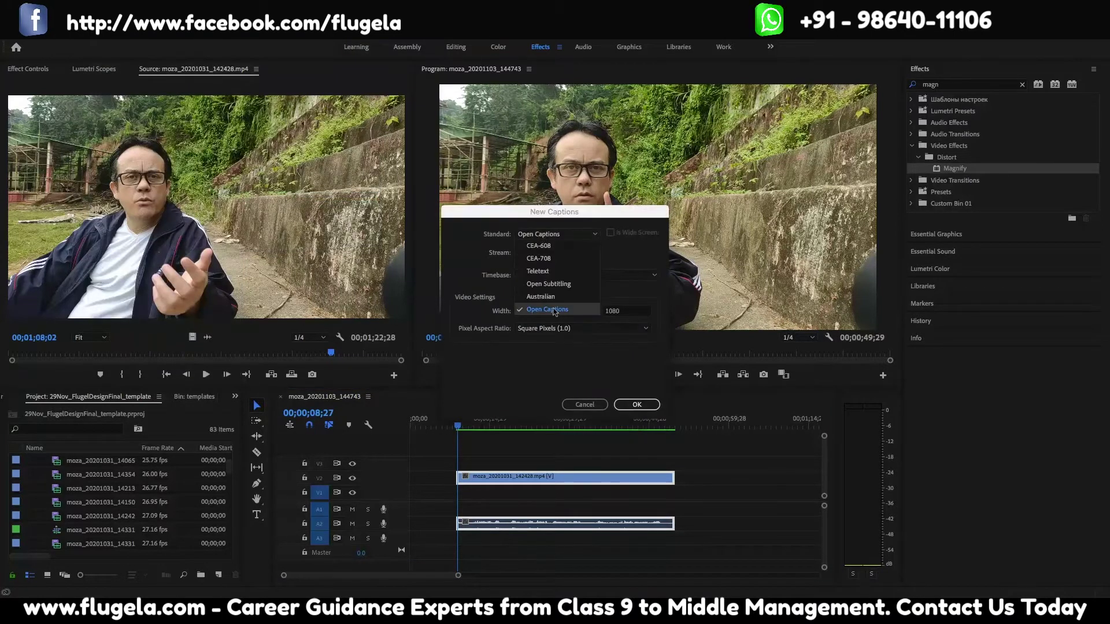
click(636, 406)
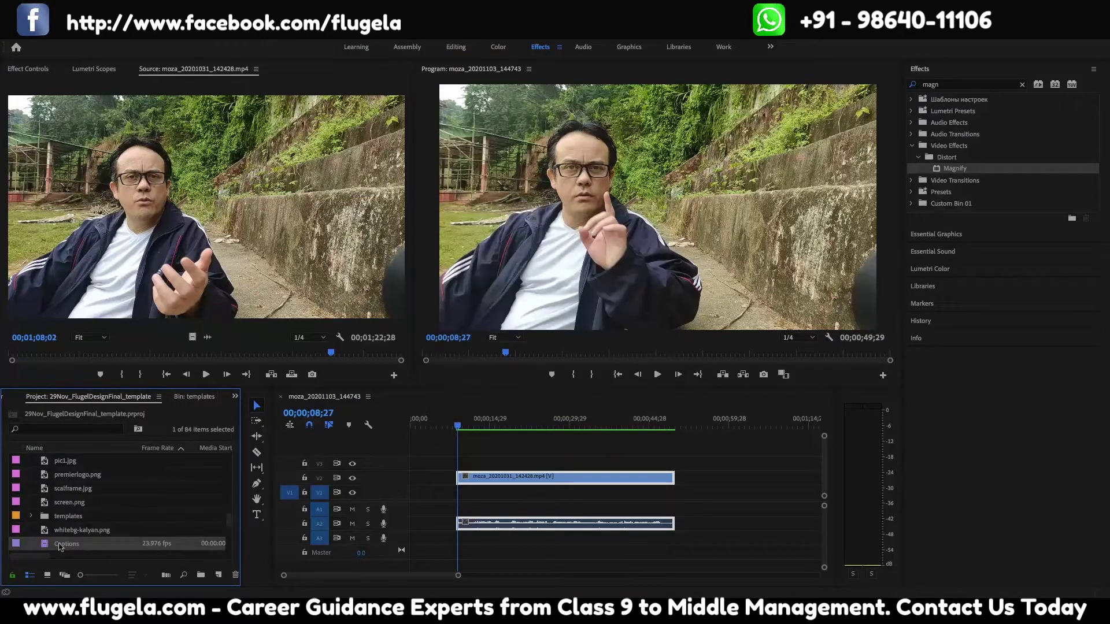
Step: Place the Captions item on track V3 above the talking-head clip
drag(60, 547, 674, 462)
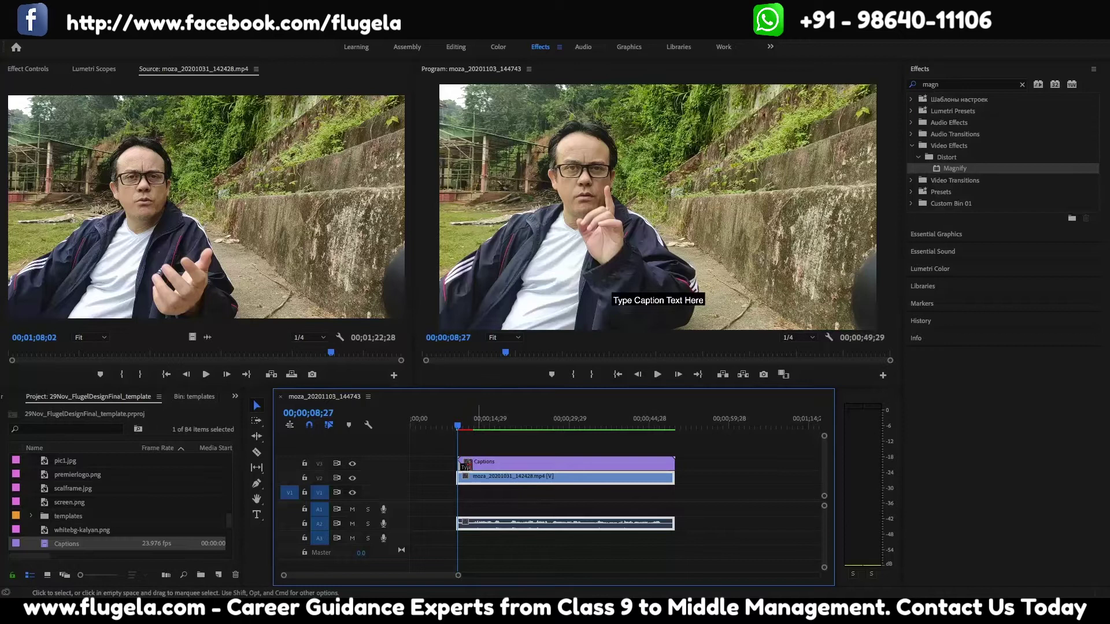
click(466, 463)
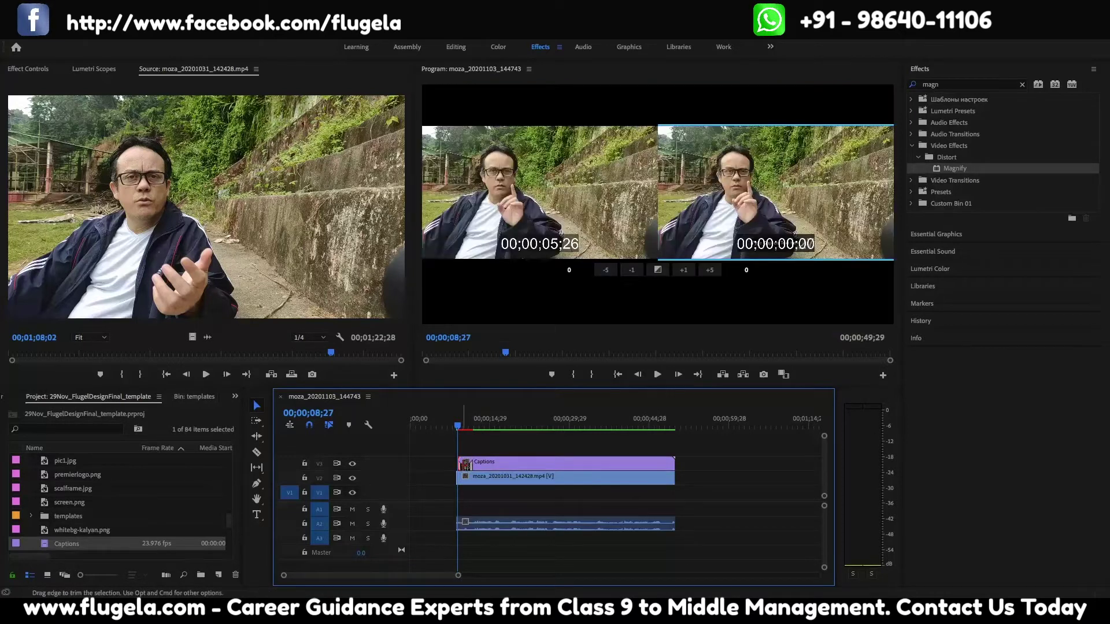
key(t)
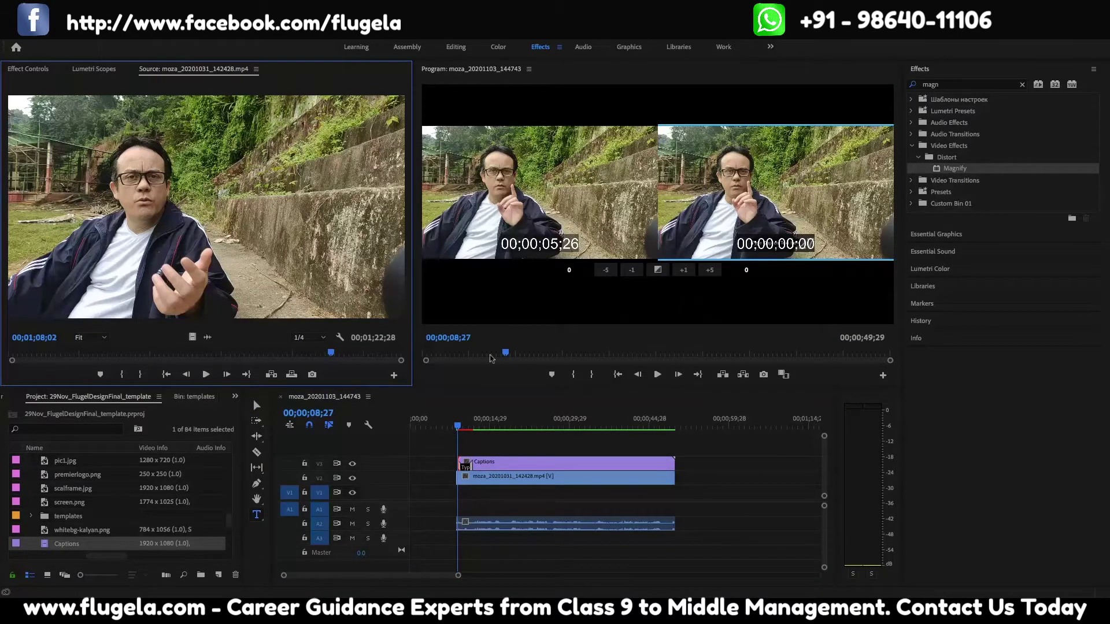
click(465, 464)
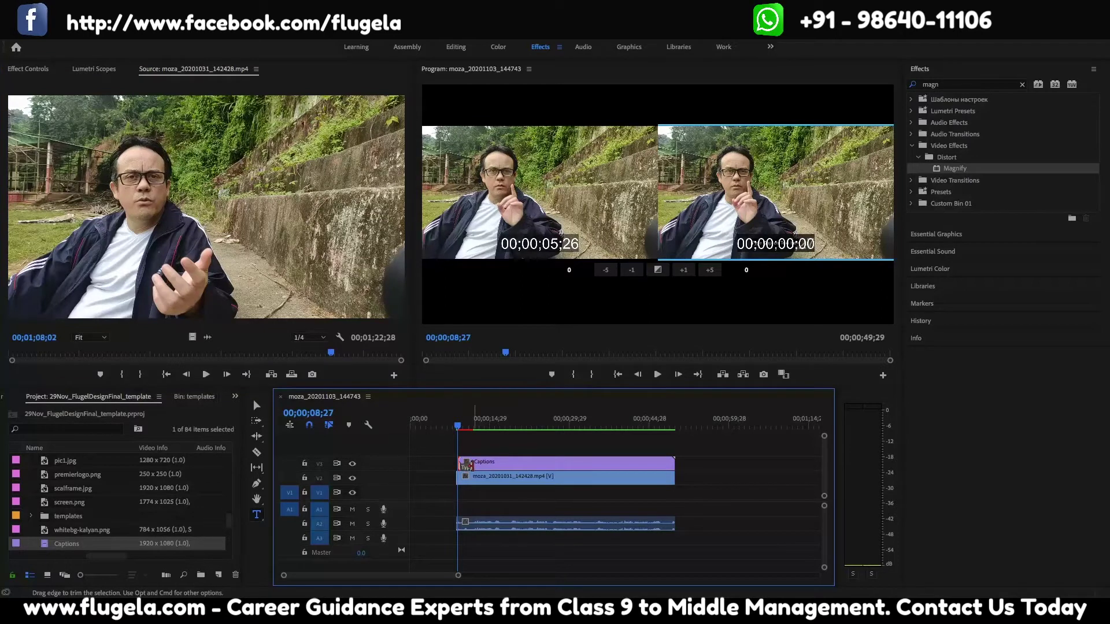
click(520, 468)
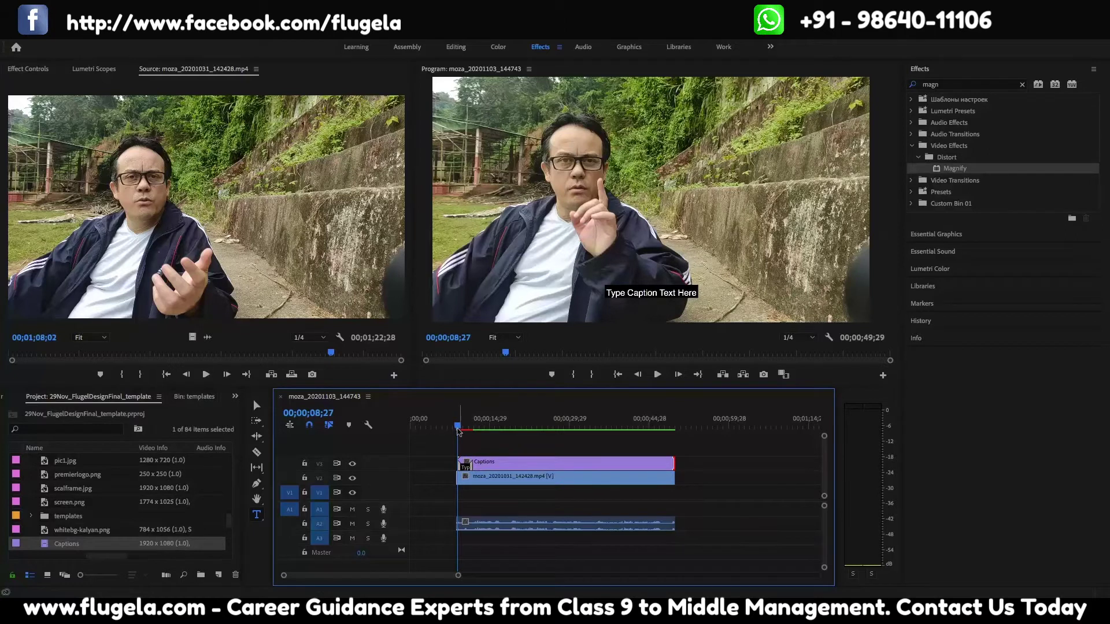
Step: Play the sequence to preview the placeholder caption, then scrub back to about 00;00;11;05
click(466, 466)
key(l)
key(l)
key(l)
key(l)
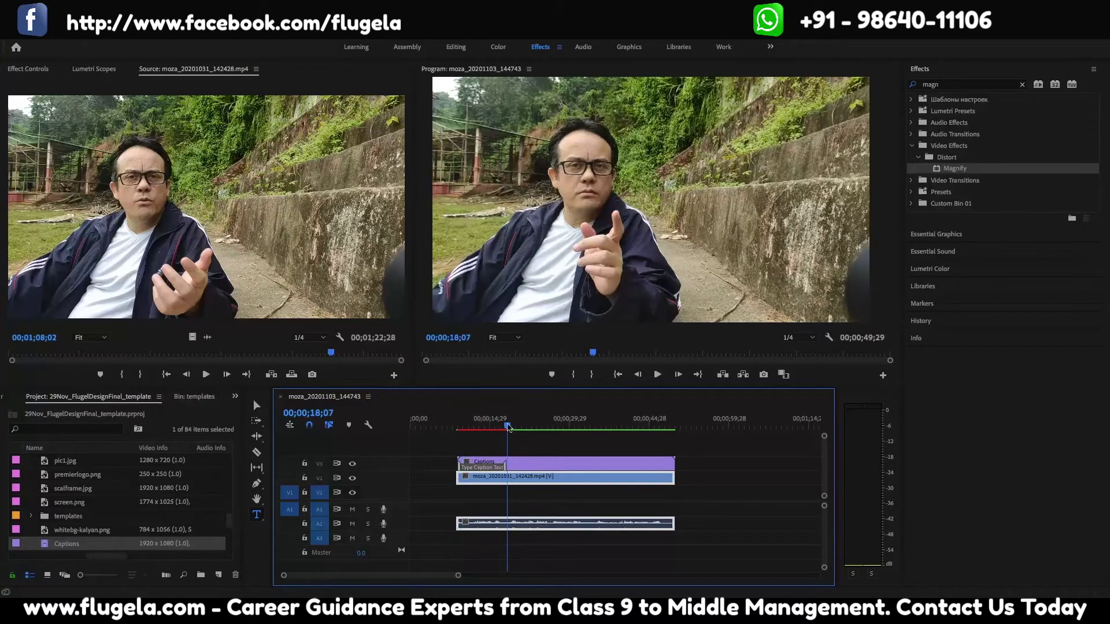
drag(488, 426, 469, 425)
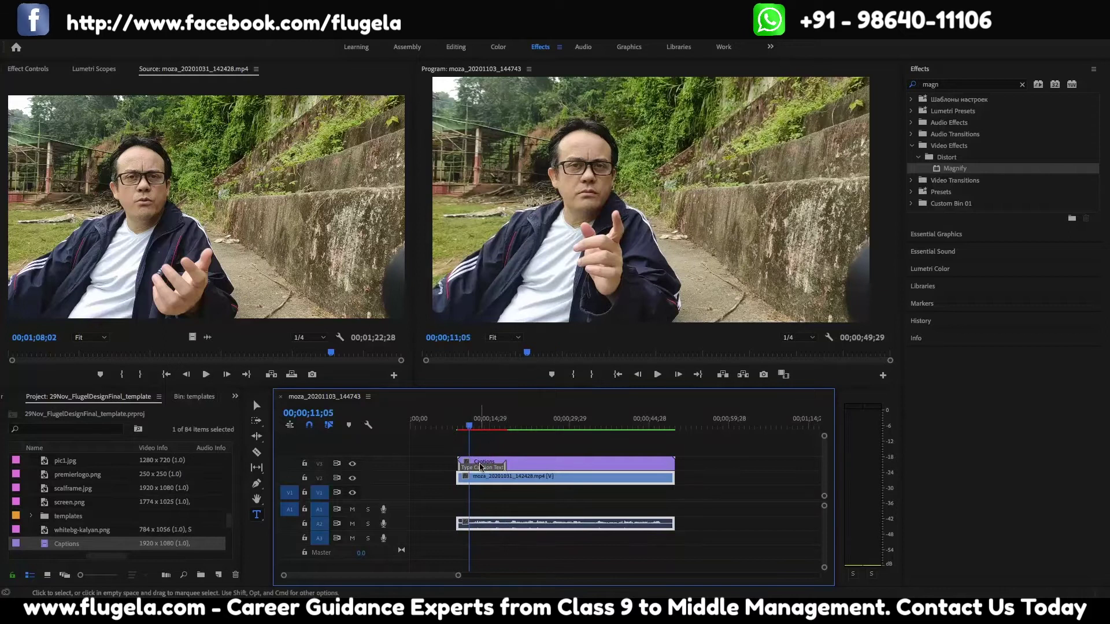
Step: Replace the placeholder text with the first caption, a self-introduction line giving the presenter's name
double_click(480, 467)
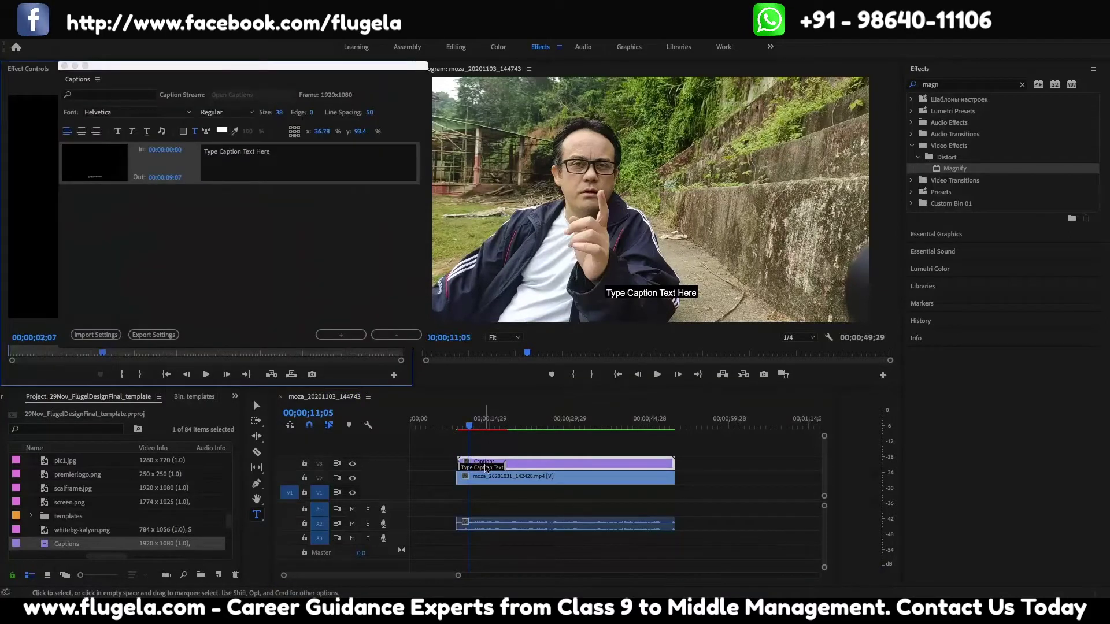
double_click(226, 153)
drag(282, 152, 205, 152)
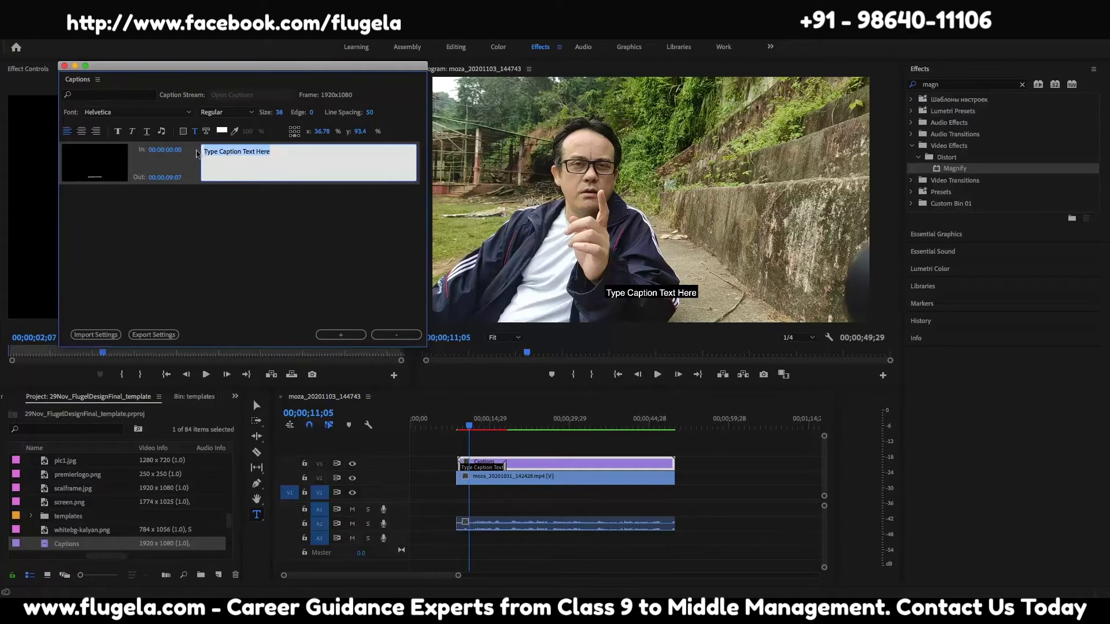
text(Th)
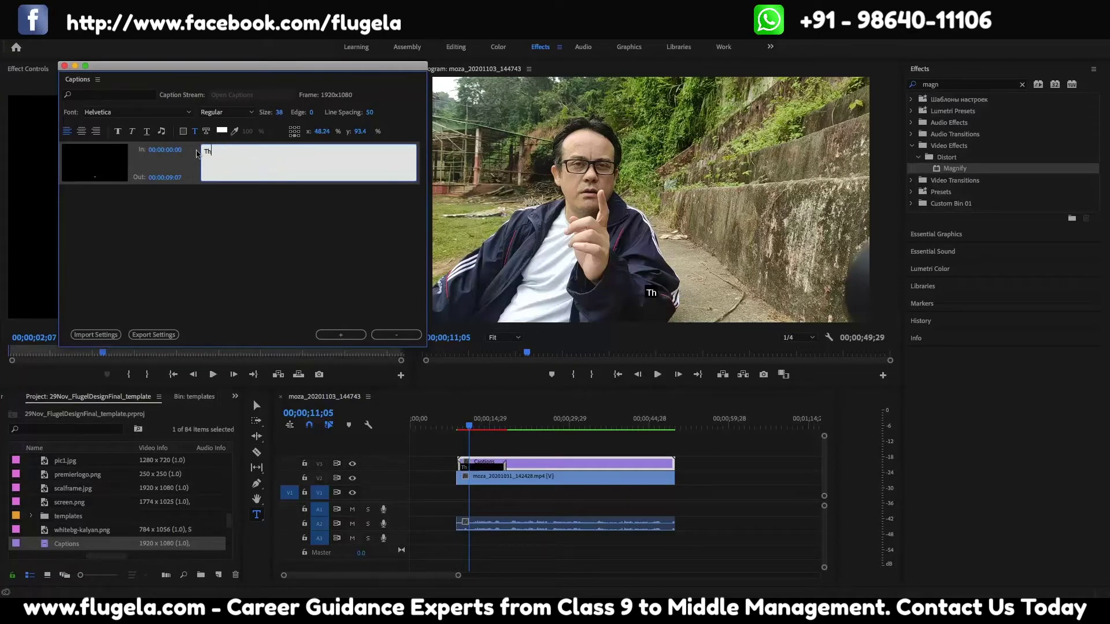
text(is is ka)
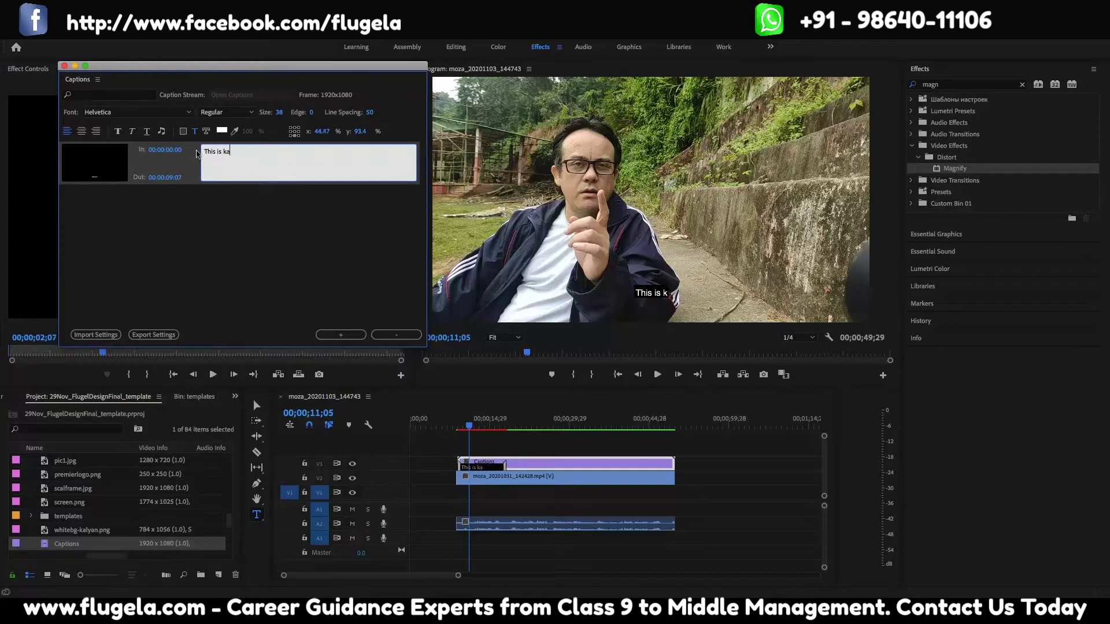
text(lyan here)
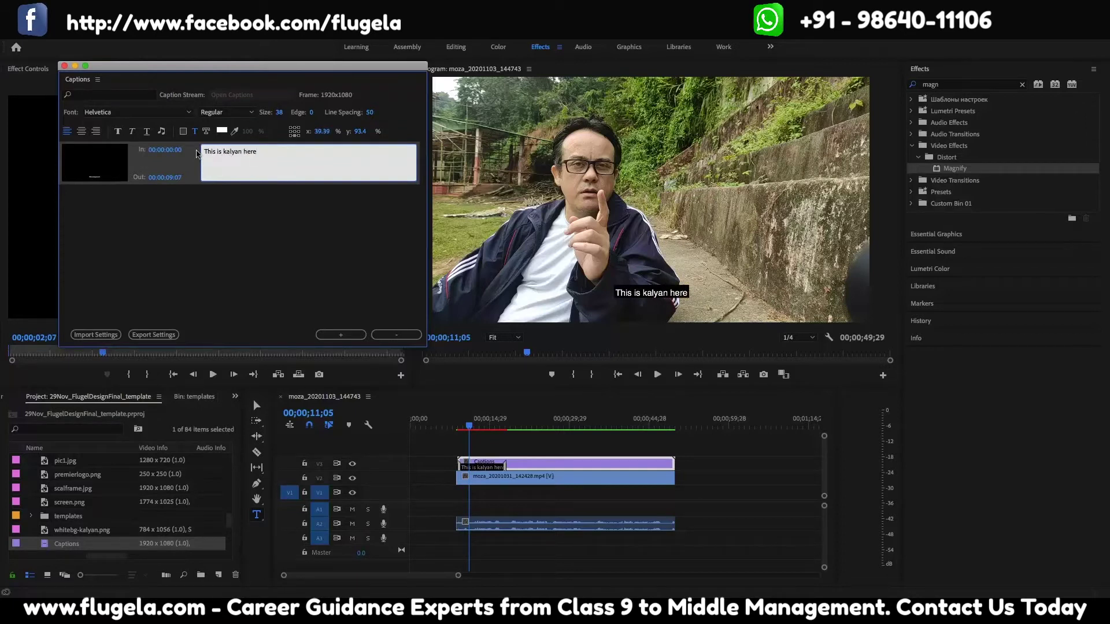
drag(471, 427, 511, 424)
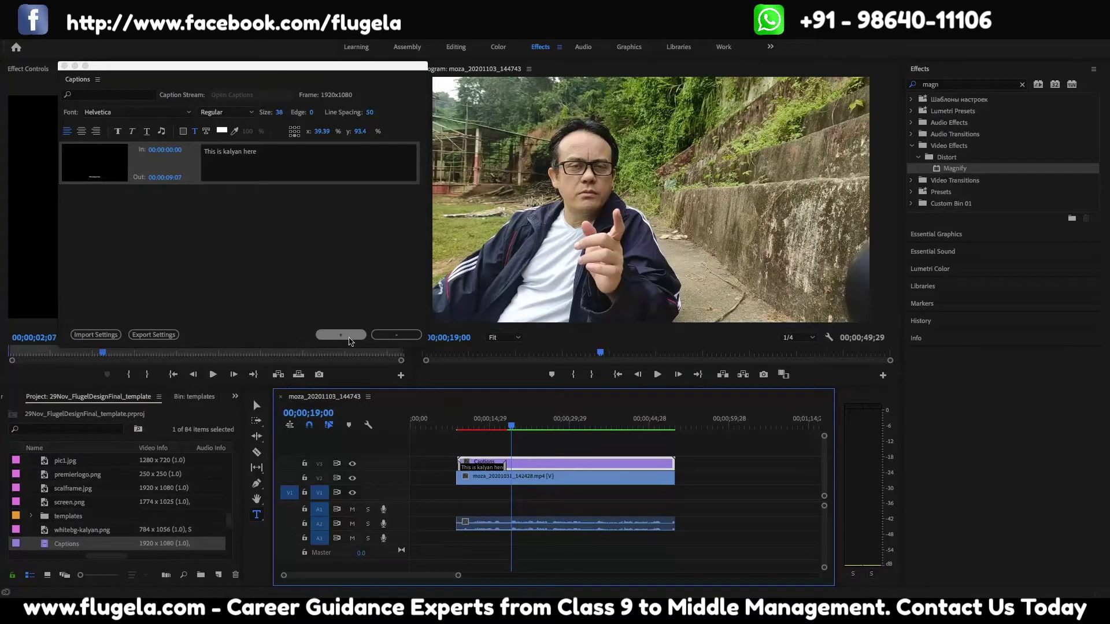
Step: Add a second caption 'Please subscribe to our channel' and extend it to 00;00;18;19
click(341, 336)
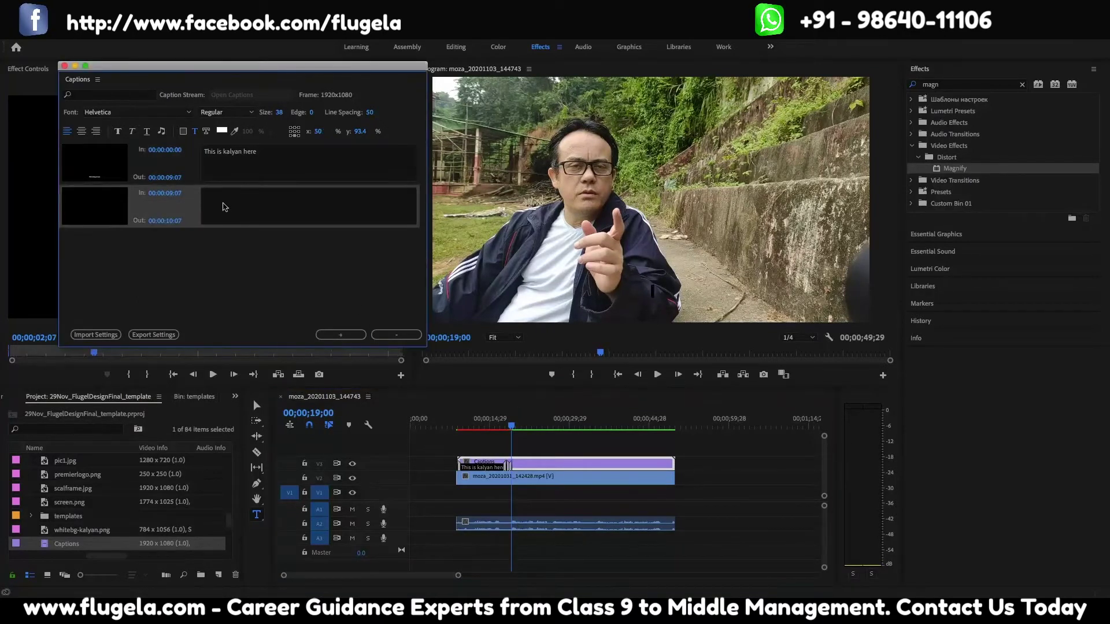
click(225, 205)
text(Ple)
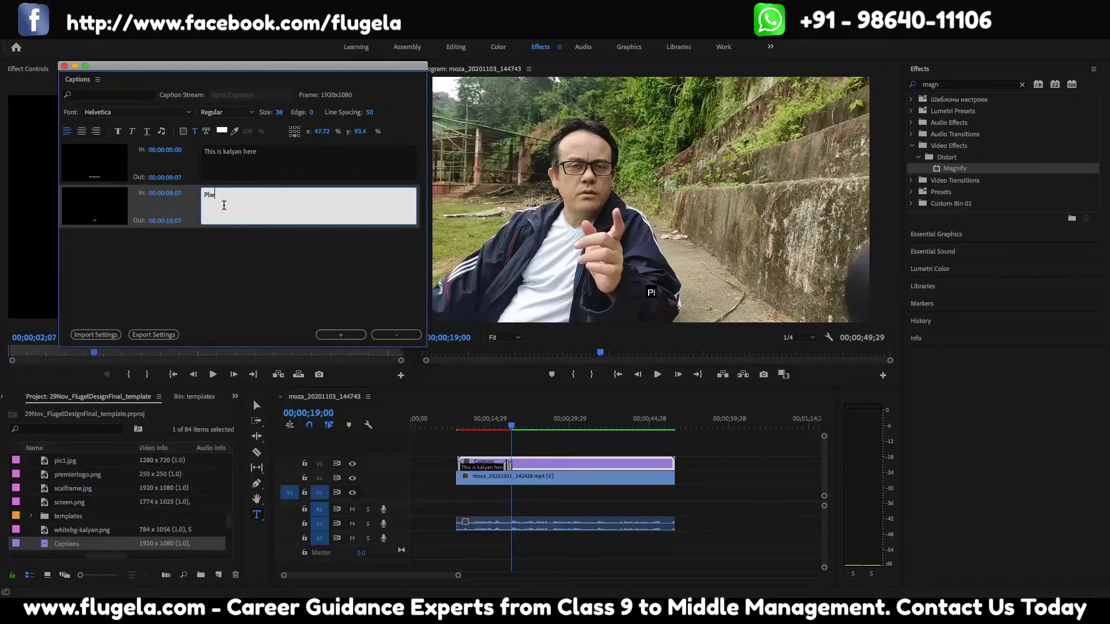
text(ase subsc)
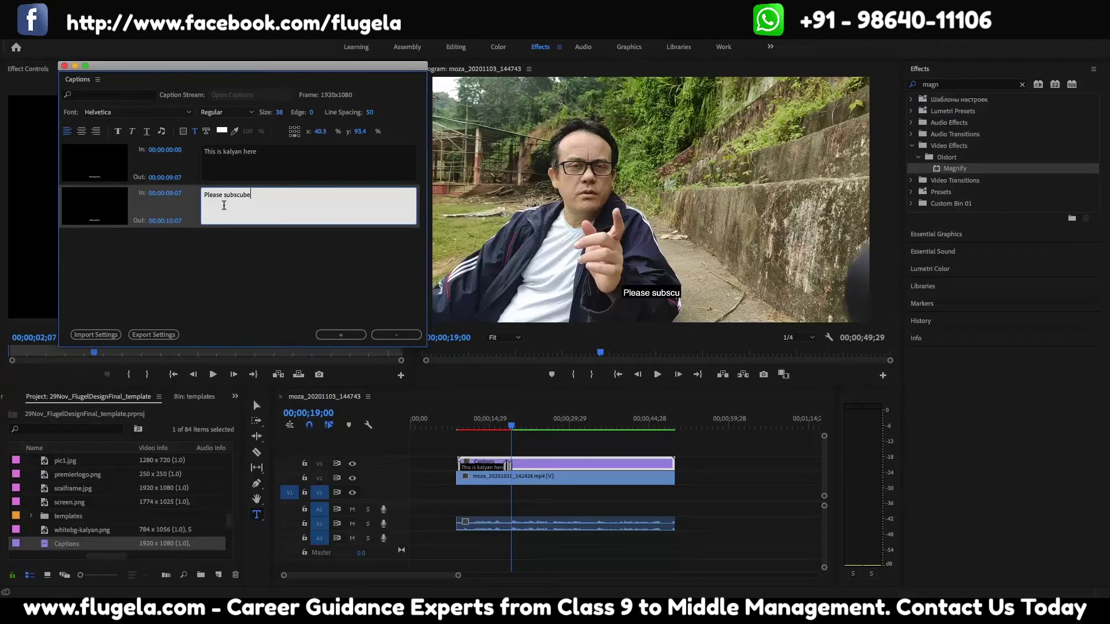
text(ribe to our channel)
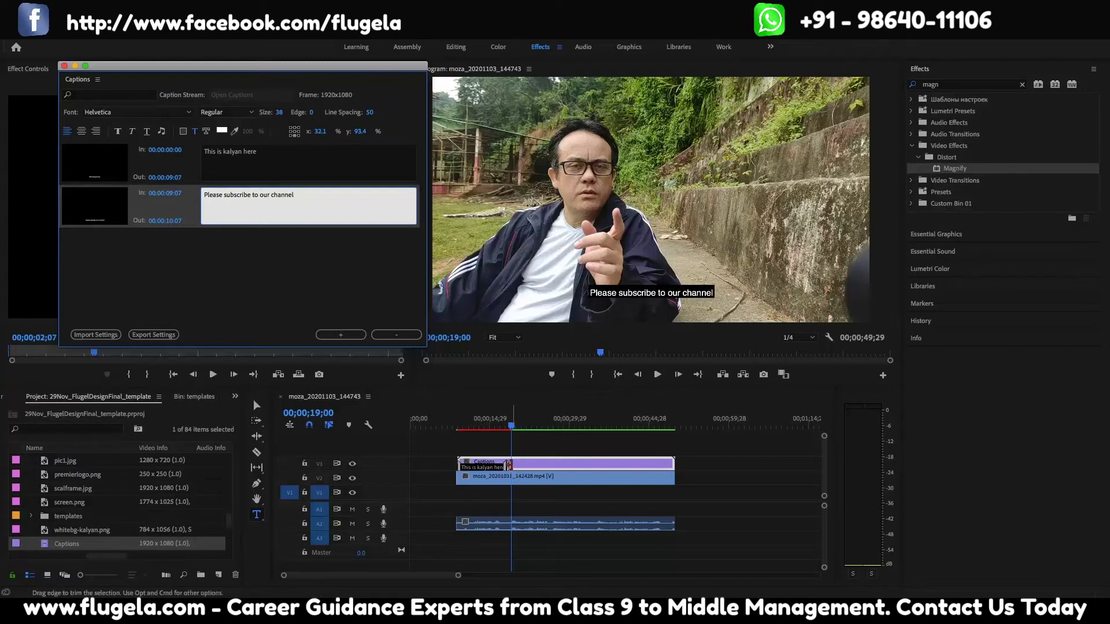
drag(533, 465, 556, 466)
drag(512, 430, 458, 431)
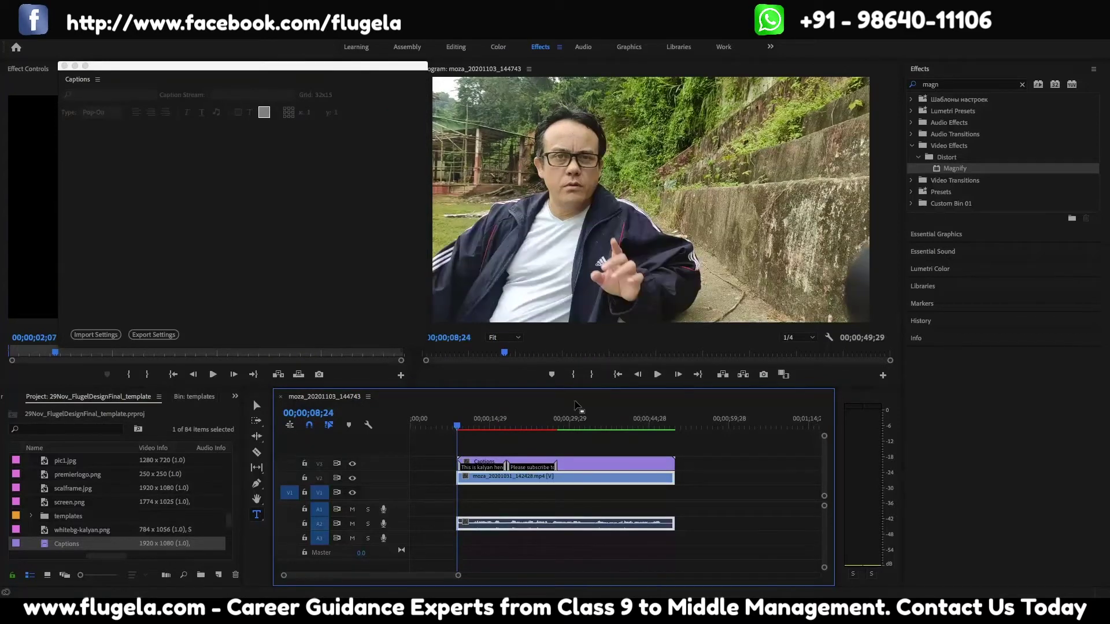
Step: Preview both captions in playback, then reopen the caption track editor at about 10 seconds
click(657, 375)
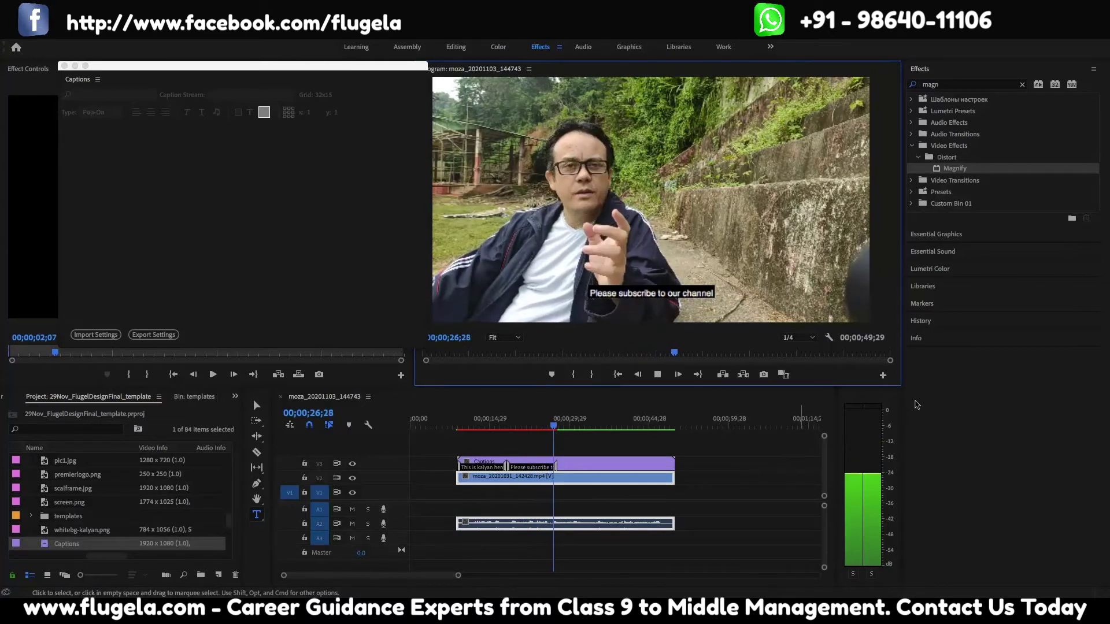
click(561, 428)
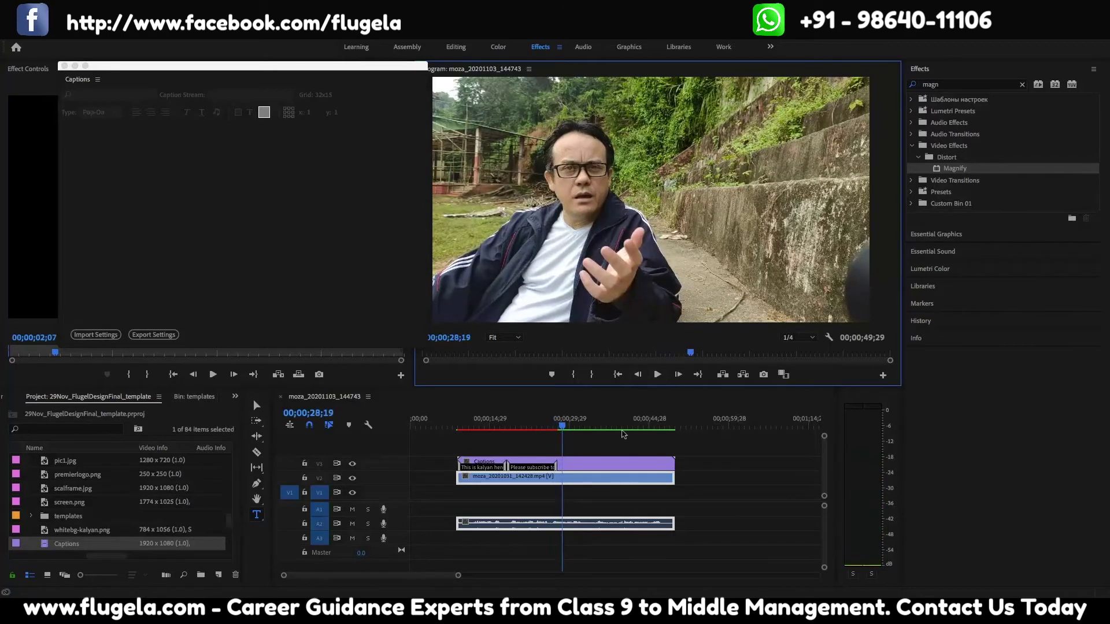
drag(562, 427, 467, 428)
double_click(486, 467)
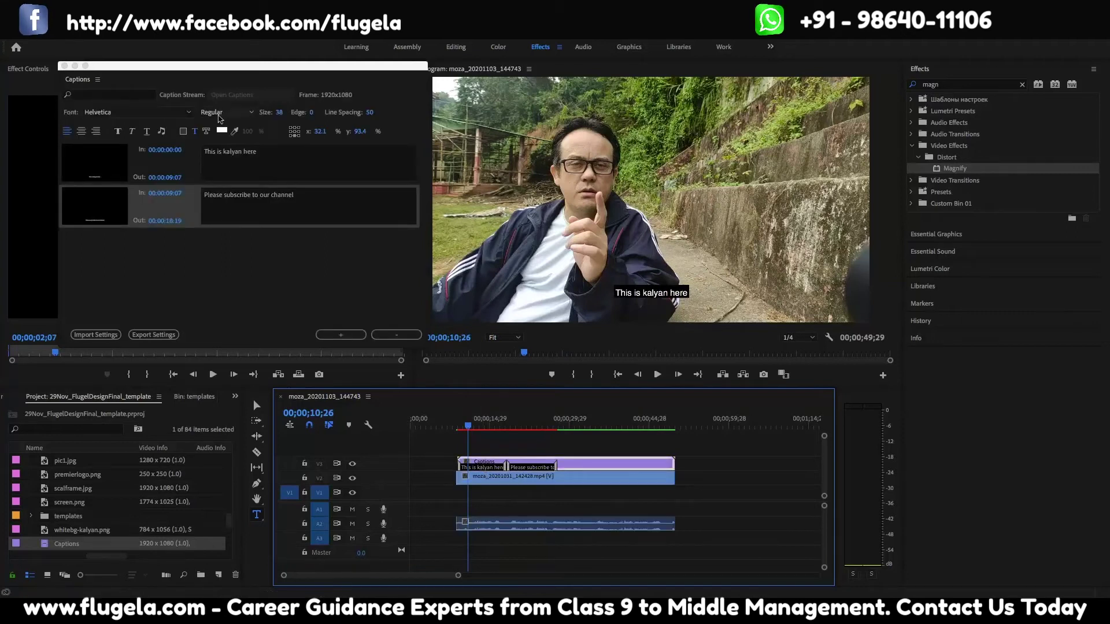
Step: Check the caption font and style lists (Helvetica Regular) and begin editing the first caption
click(189, 112)
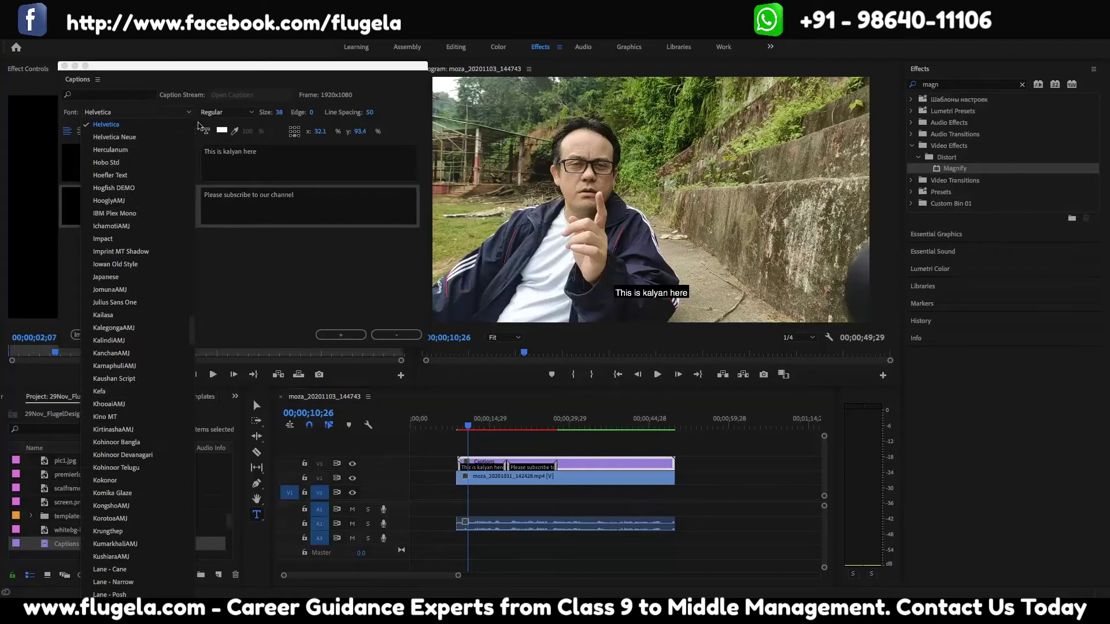
click(250, 112)
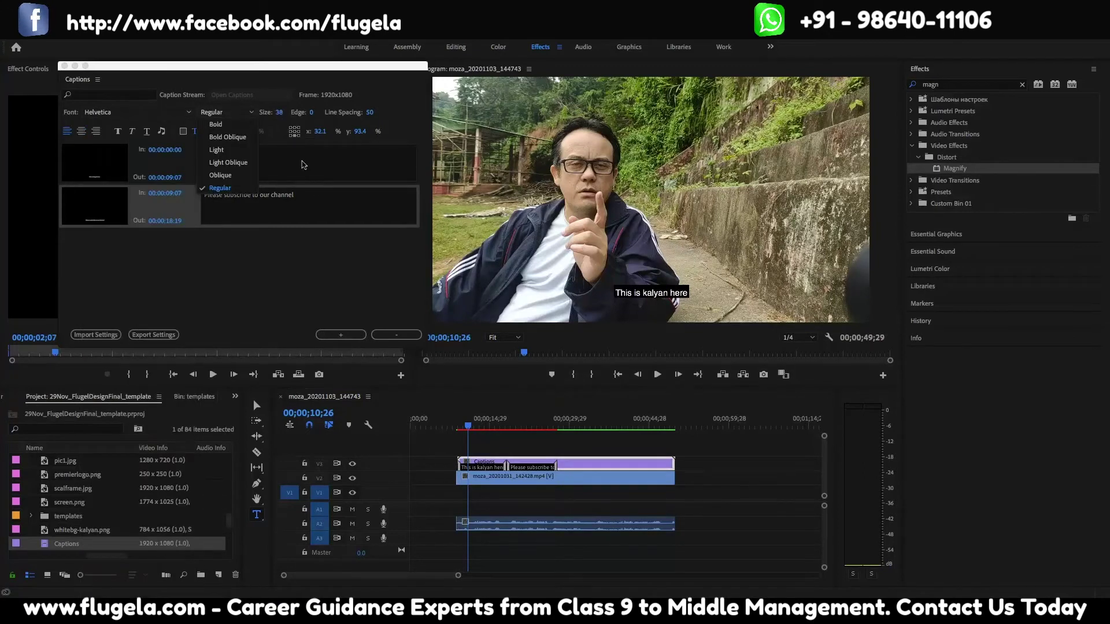
click(305, 170)
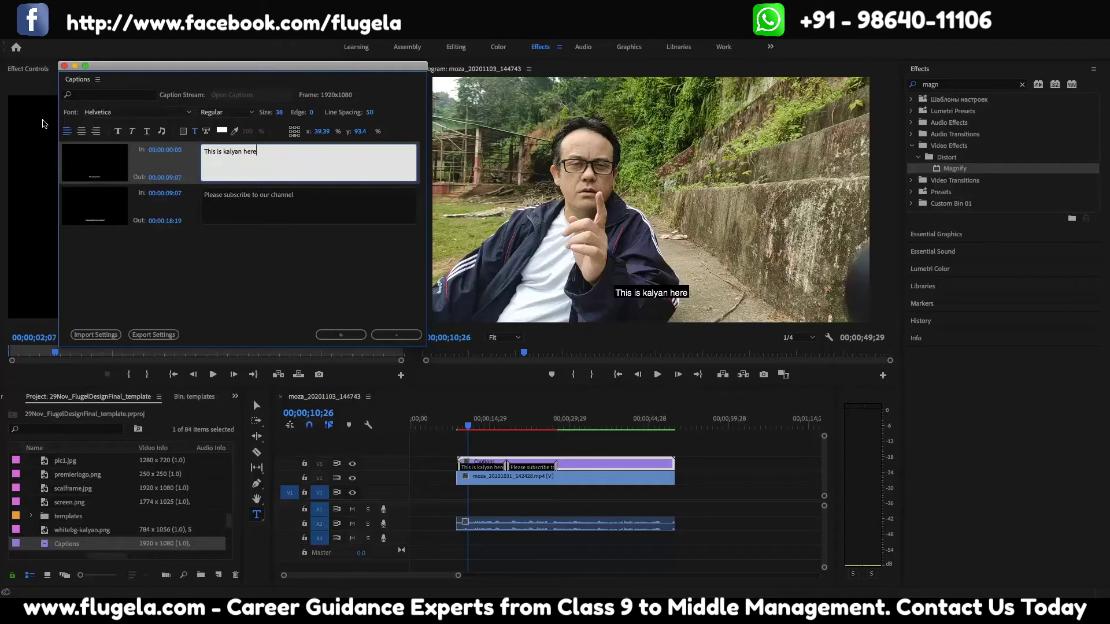
click(682, 327)
click(652, 259)
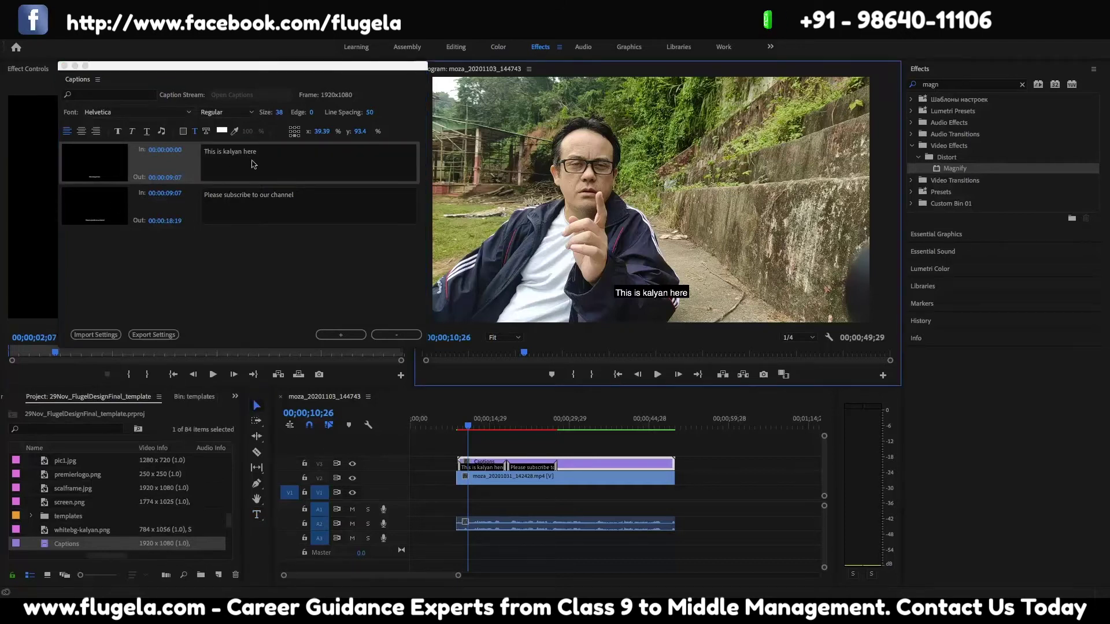
Step: Move the first caption to vertical centre and drag its X position right from 39.39%
click(287, 149)
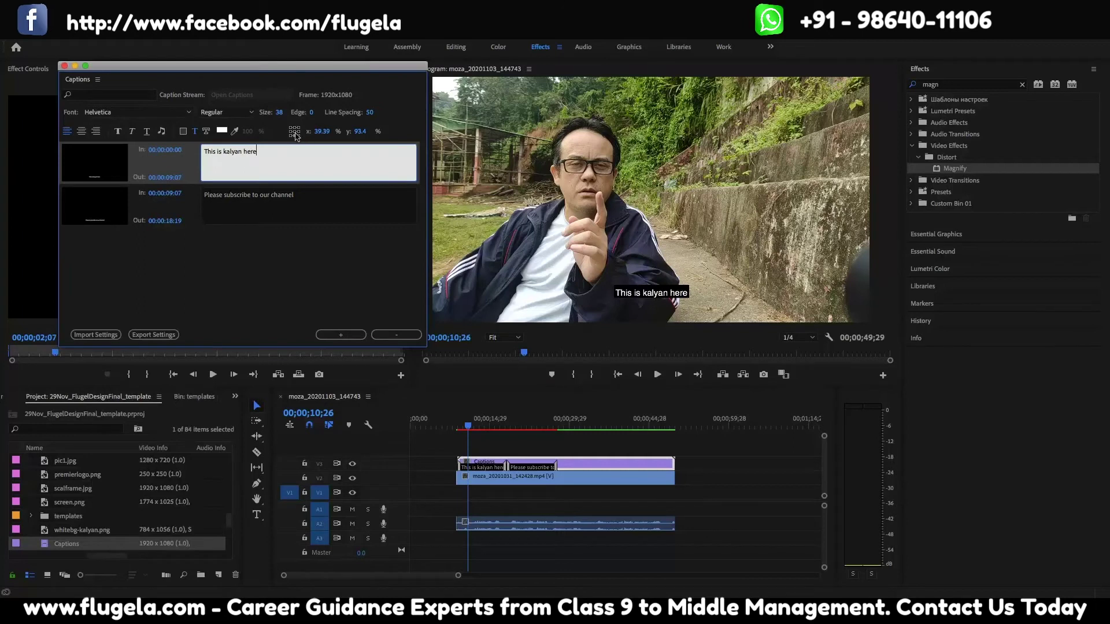
click(294, 133)
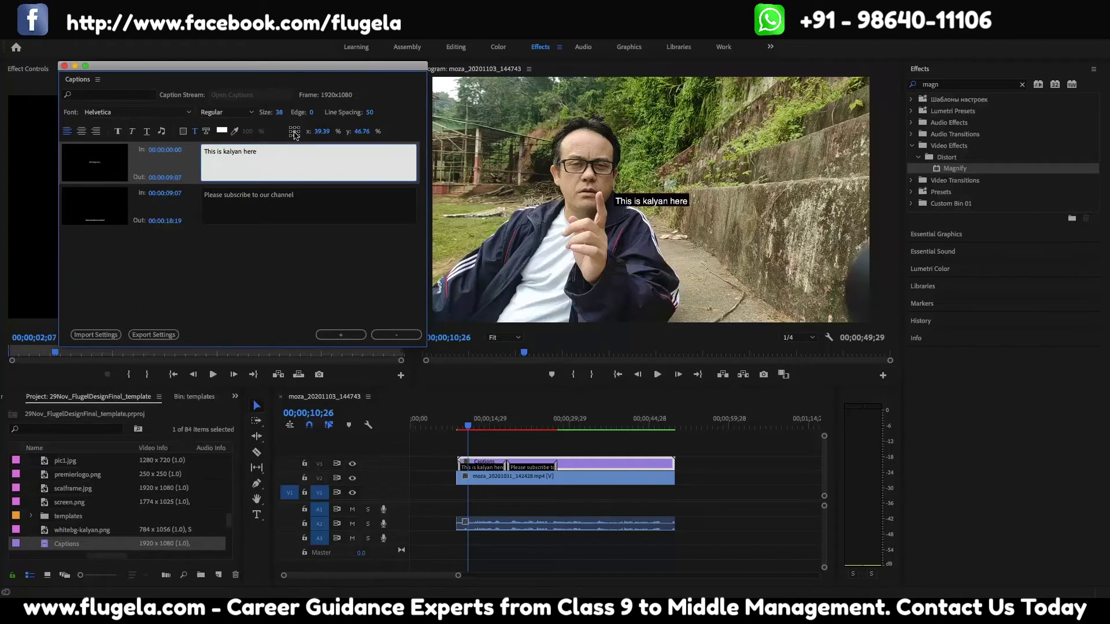
click(291, 140)
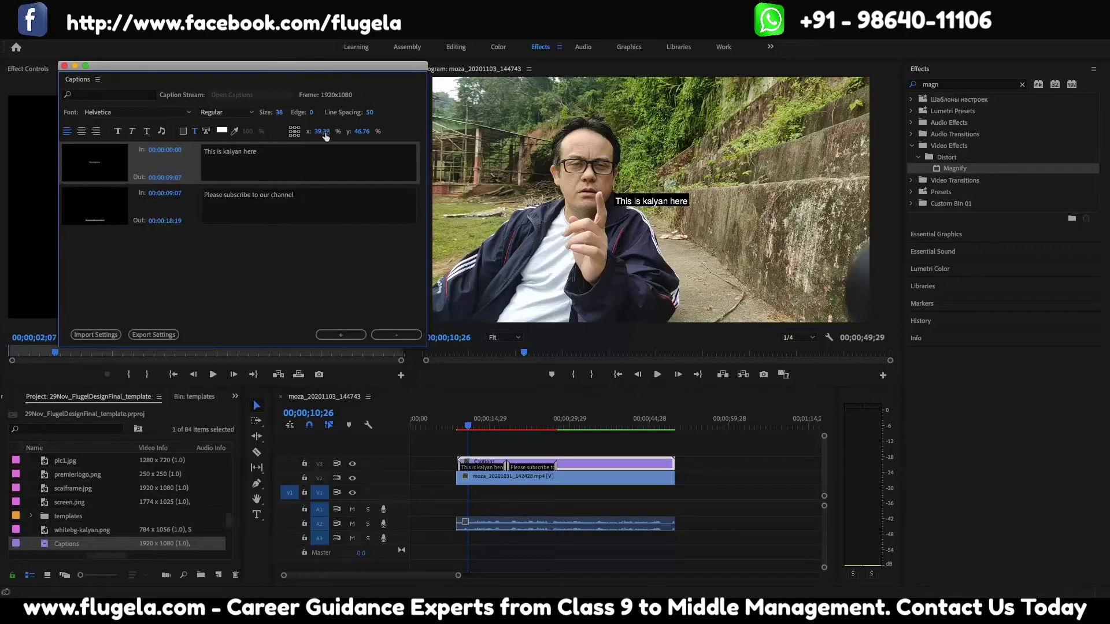
mouse_move(346, 132)
mouse_down()
mouse_move(335, 146)
mouse_move(322, 132)
mouse_move(341, 131)
mouse_move(301, 132)
mouse_move(332, 132)
mouse_up()
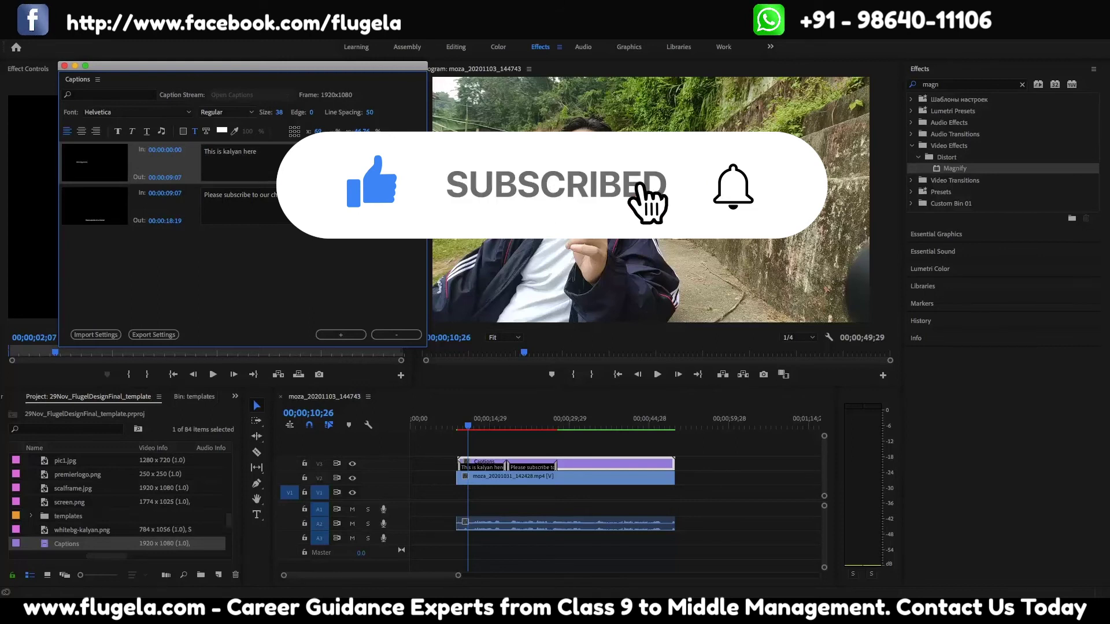
Step: Set the first caption's X position to 78.71 and scrub to the second caption
drag(332, 133, 340, 133)
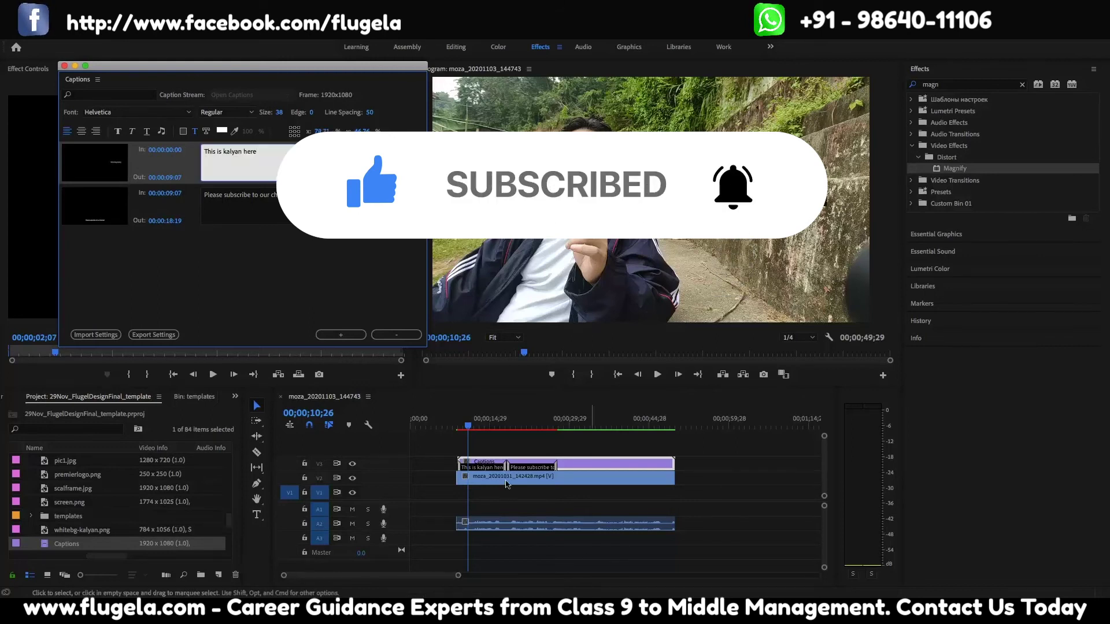
mouse_move(468, 426)
mouse_down()
mouse_move(528, 426)
mouse_move(486, 426)
mouse_up()
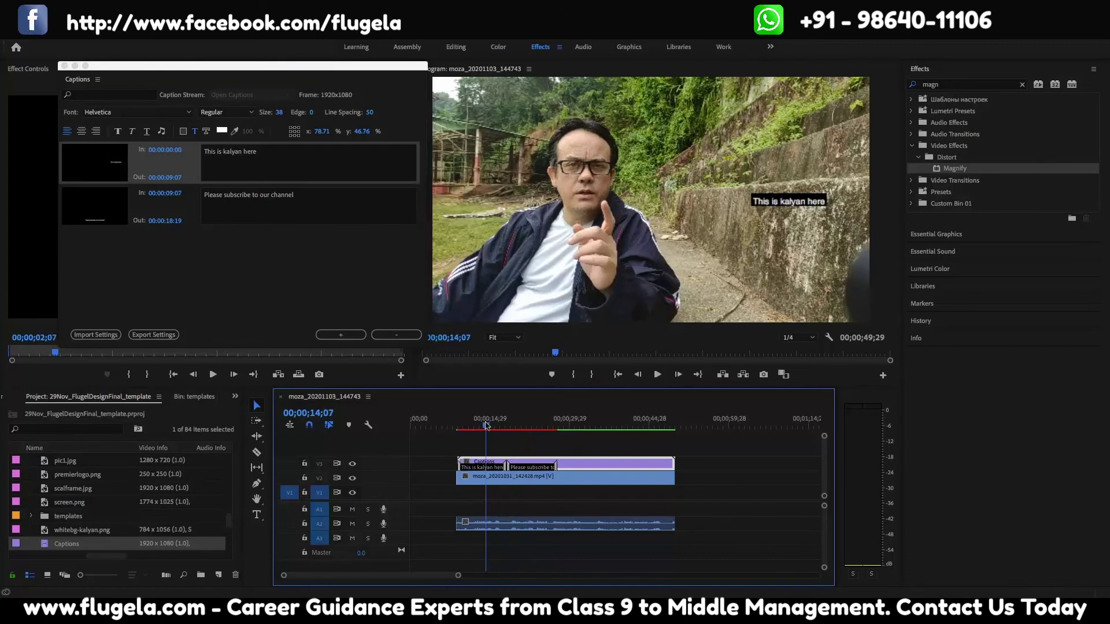
drag(486, 426, 533, 426)
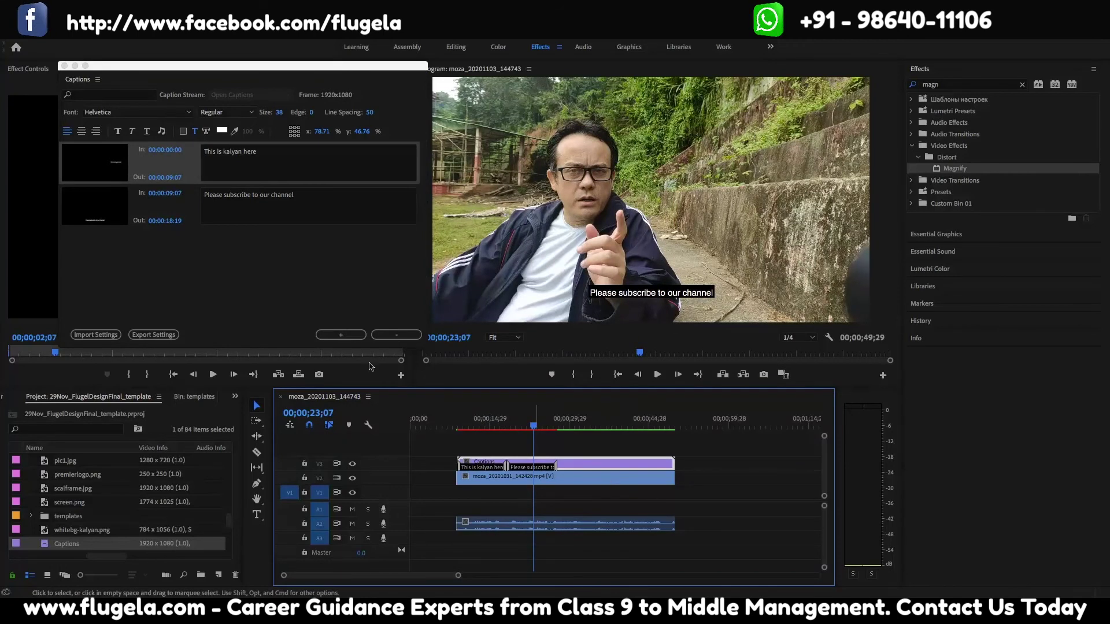
Step: Add an empty third caption spanning 00;00;18;19 to 00;00;19;19
click(315, 218)
click(330, 335)
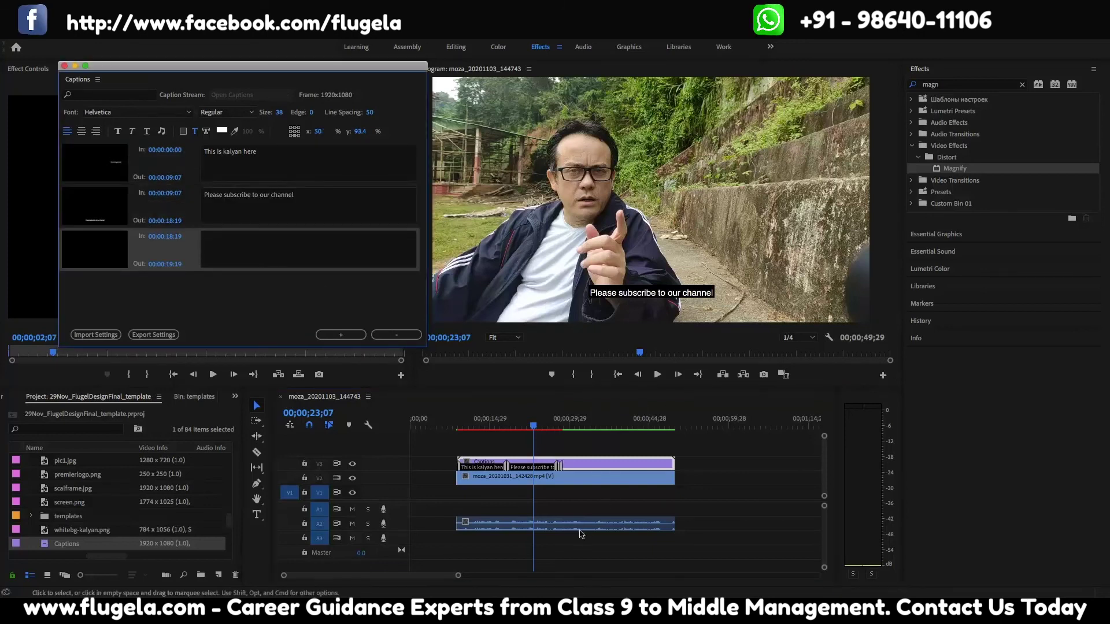
drag(533, 427, 568, 423)
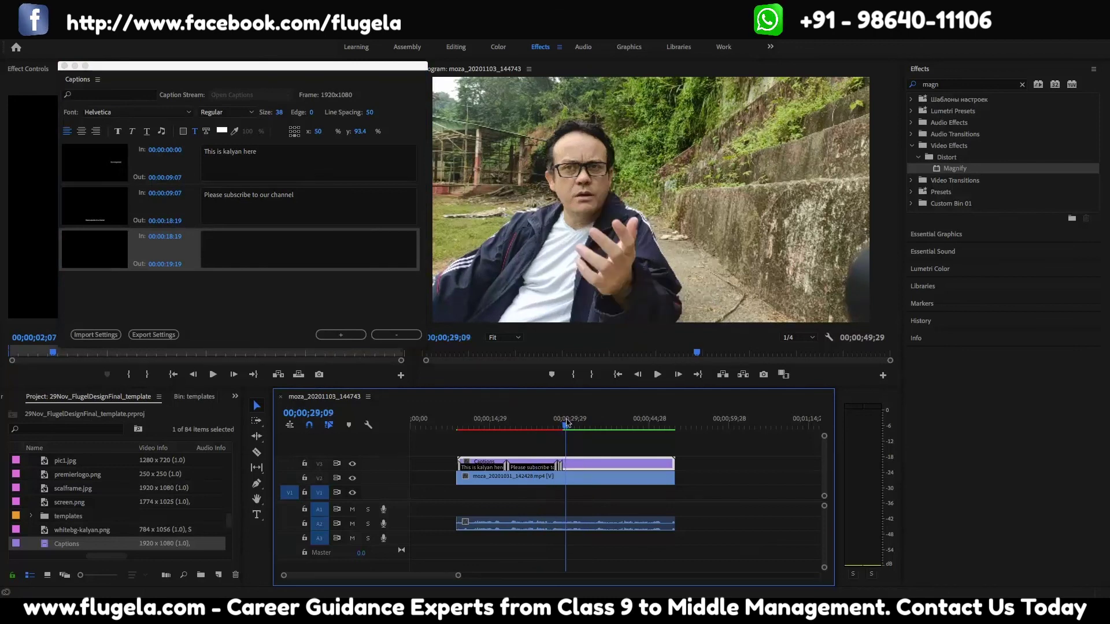